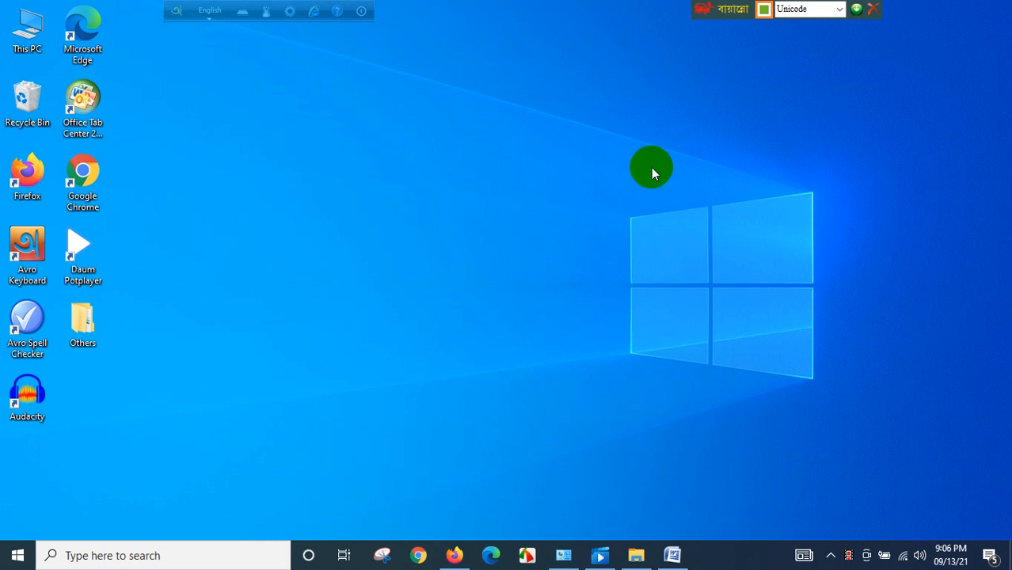
Switch to the Word document A Bet, cut the blue greeting and body paragraph, and paste them back under the title
left_click(671, 556)
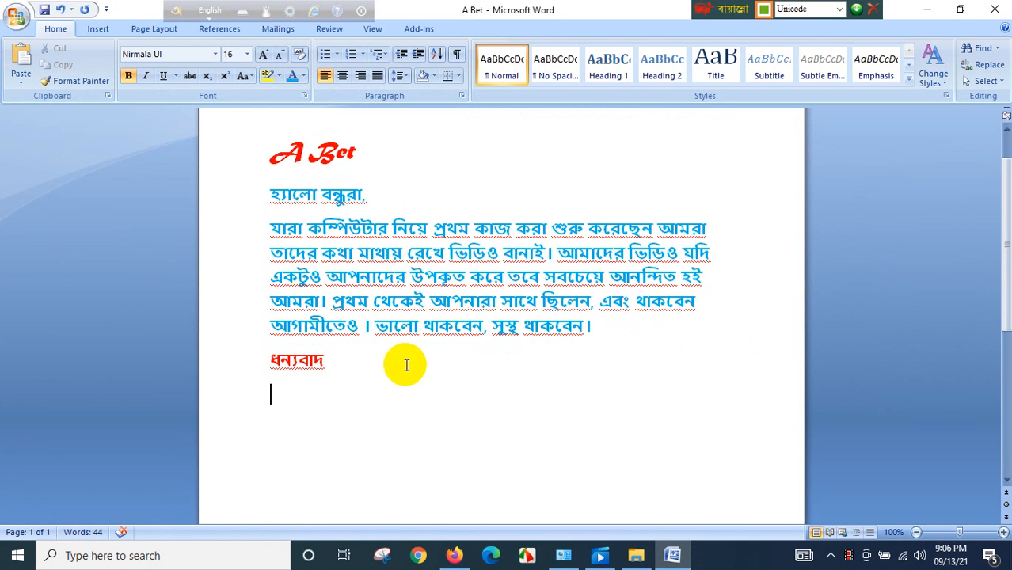
left_click(270, 195)
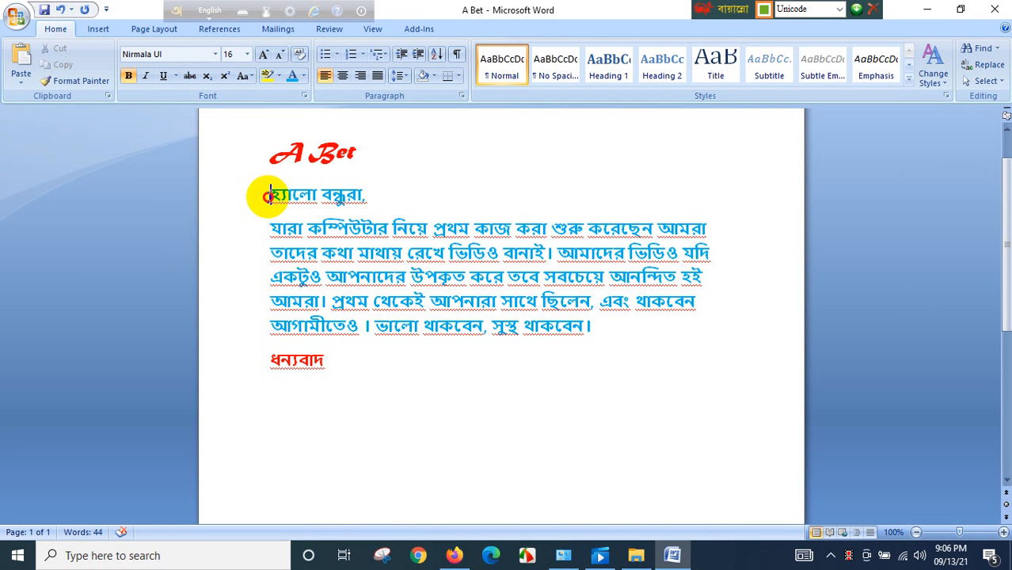
left_click_drag(270, 194, 591, 324)
key("ctrl+c")
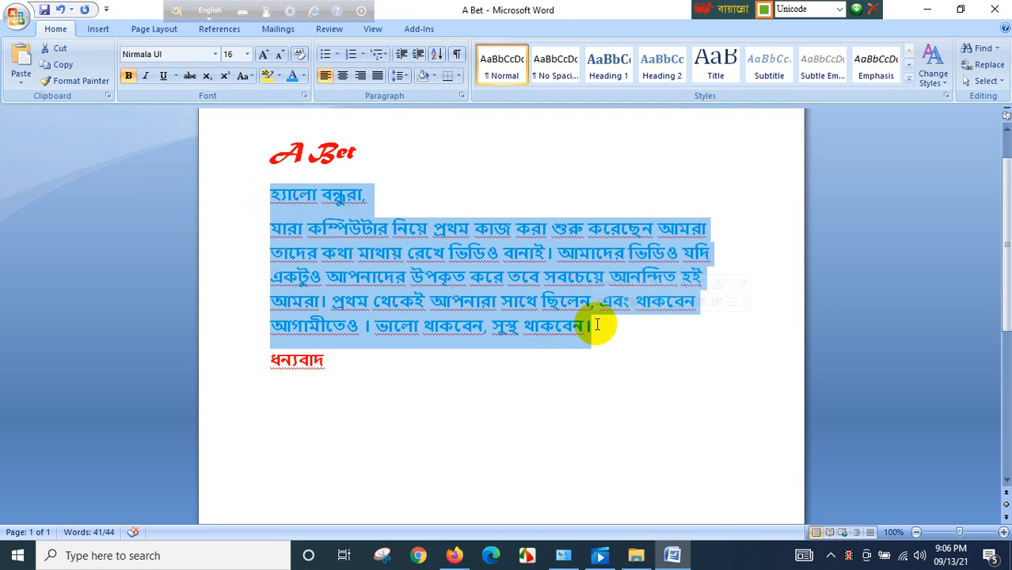
right_click(576, 243)
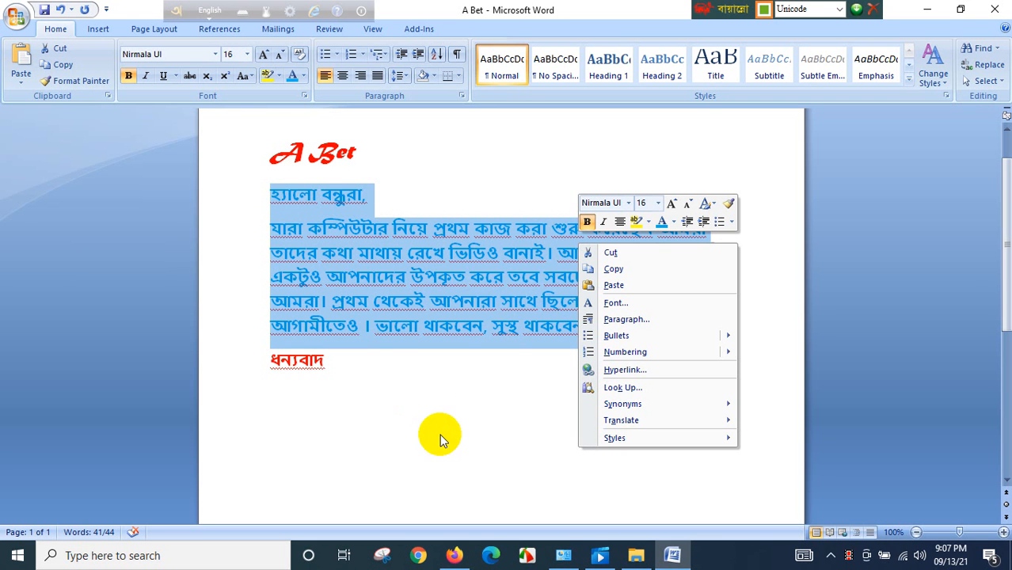
left_click(610, 254)
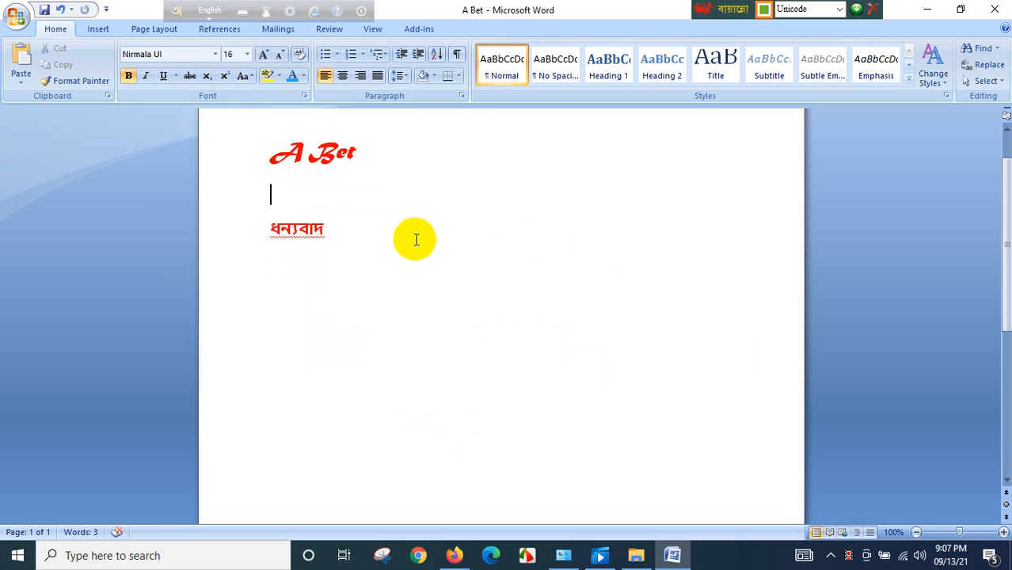
right_click(279, 200)
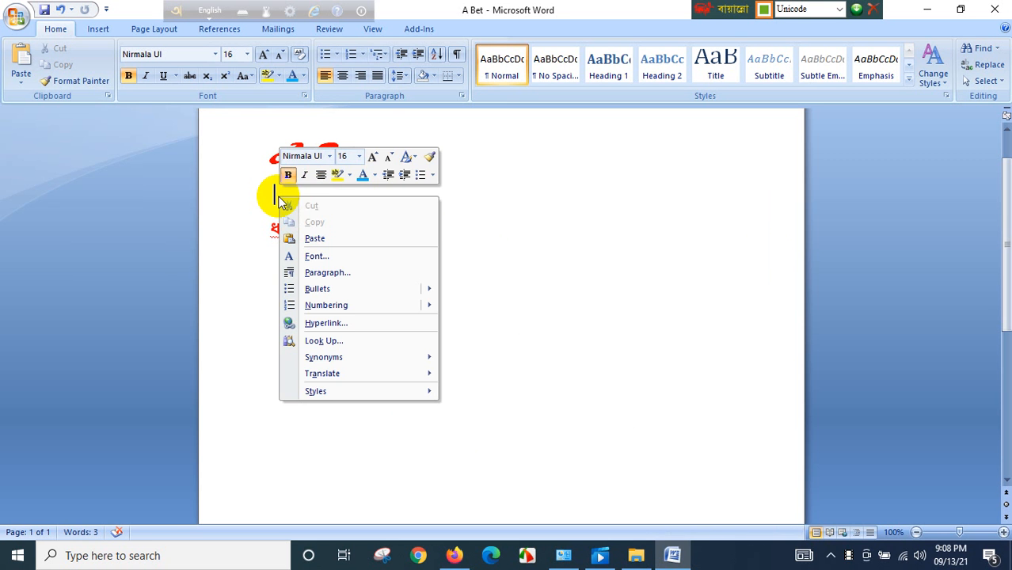
left_click(320, 237)
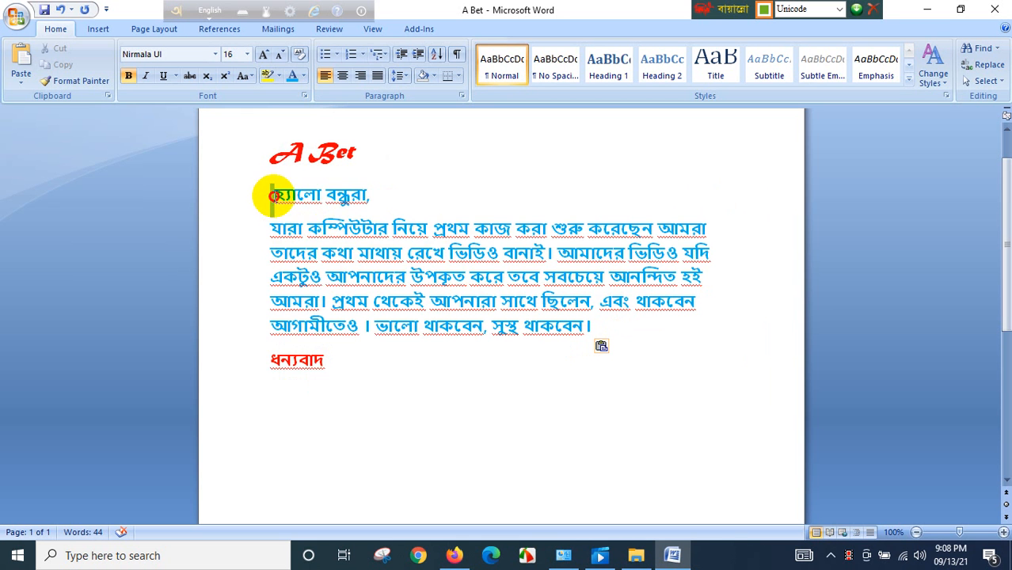
Copy the greeting হ্যালো বন্ধুরা, together with the blue body paragraph
left_click_drag(270, 198, 370, 331)
left_click_drag(272, 199, 583, 318)
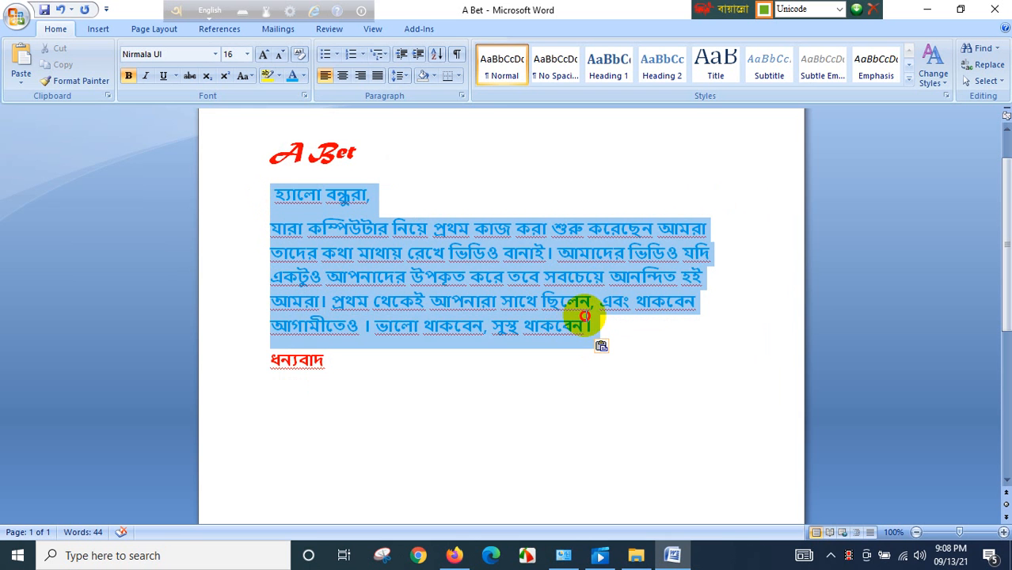
left_click(587, 316)
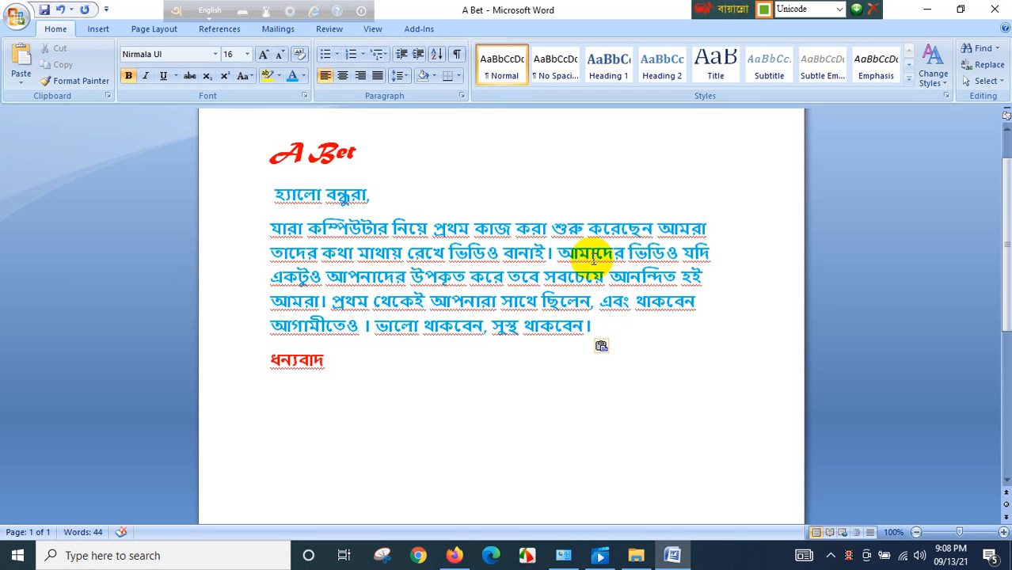
left_click_drag(270, 195, 589, 316)
right_click(532, 256)
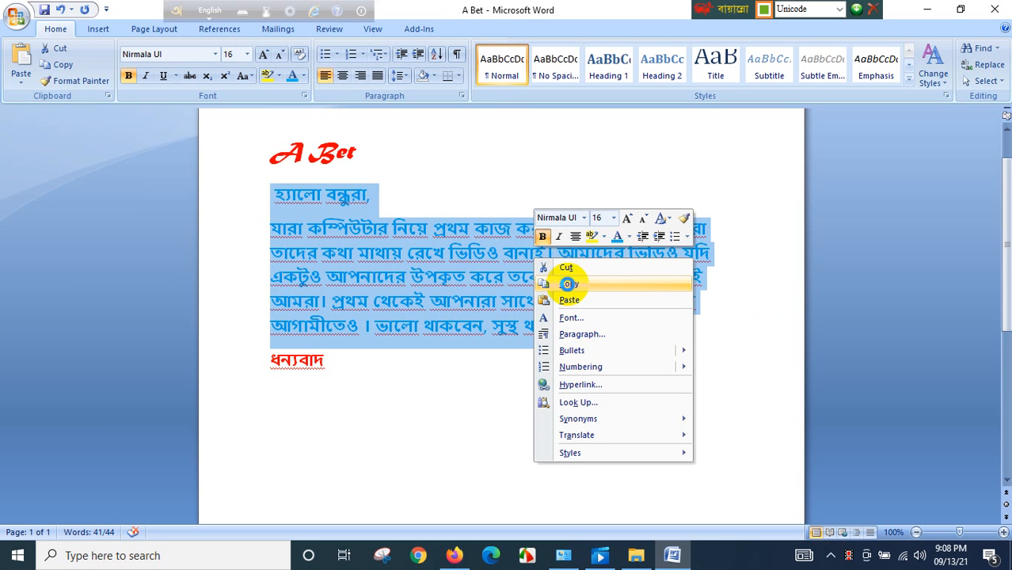
left_click(569, 287)
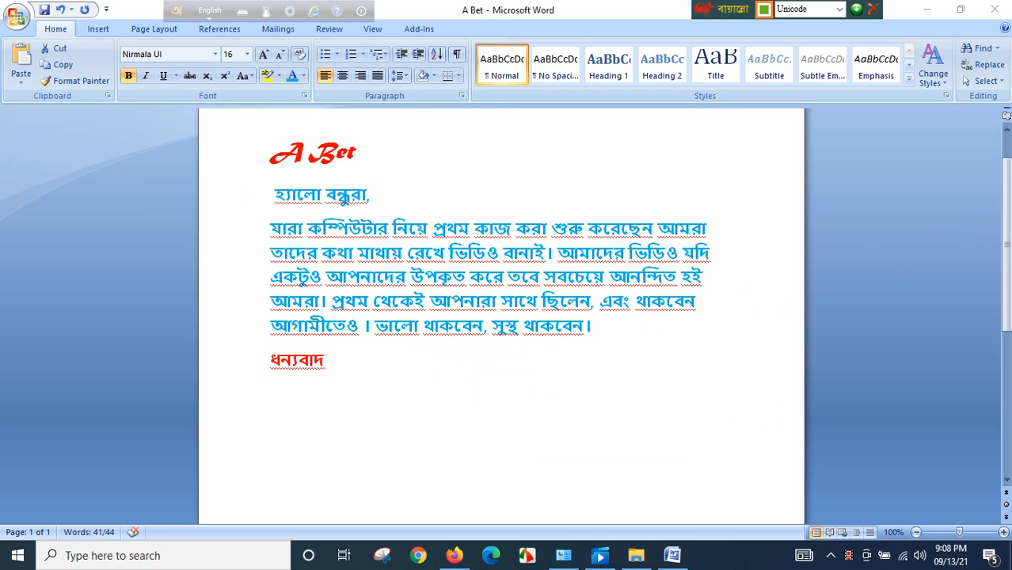
Paste the copied greeting and paragraph on the empty line below ধন্যবাদ, and delete the pasted duplicate
left_click_drag(1008, 246, 1008, 272)
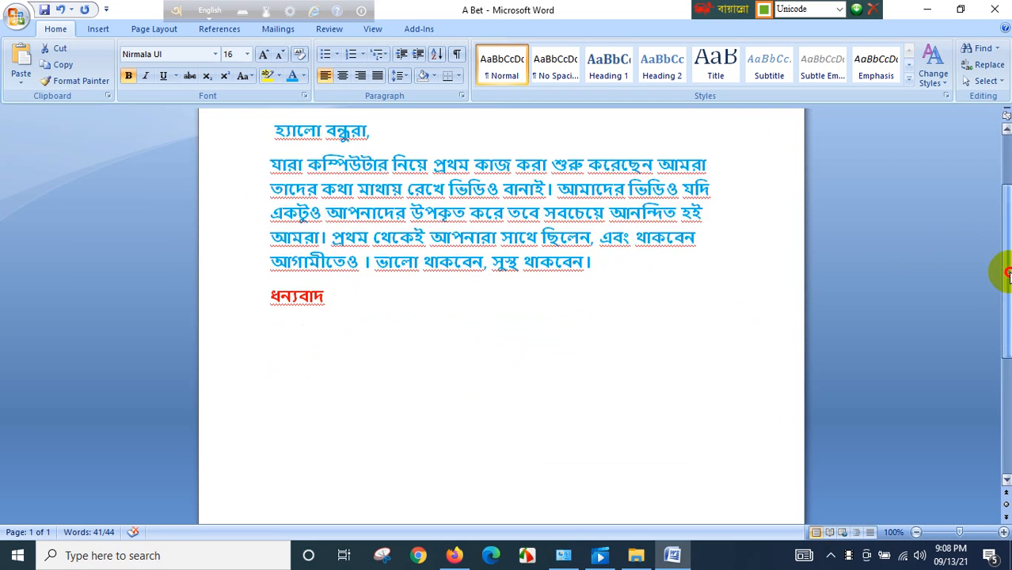
left_click(267, 387)
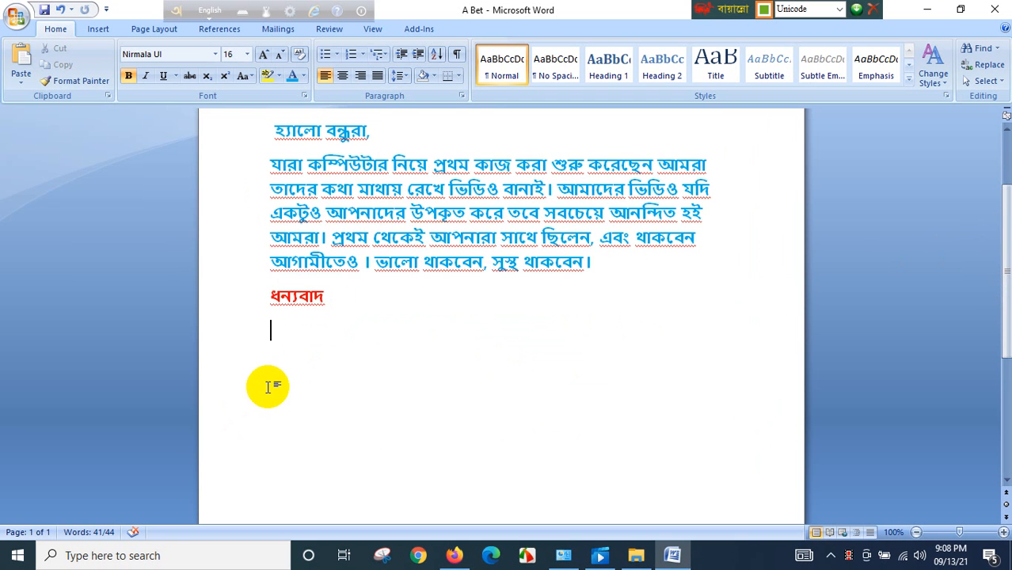
right_click(306, 348)
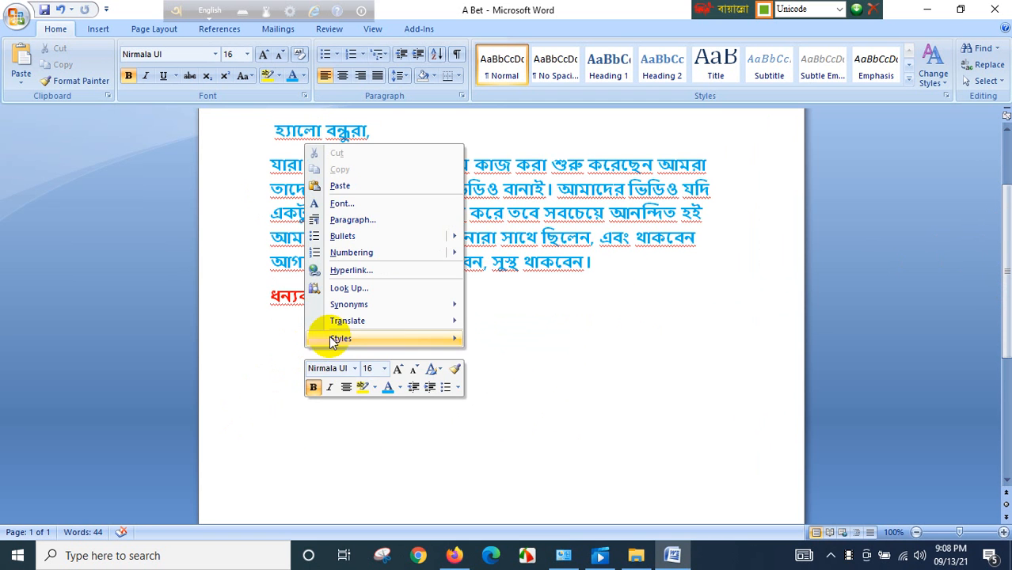
left_click(339, 186)
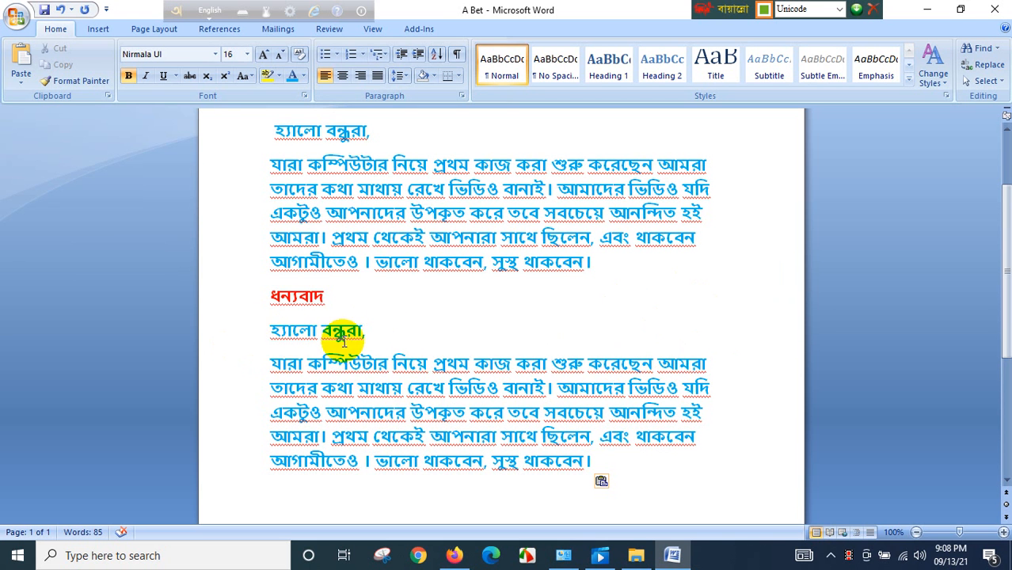
left_click_drag(267, 333, 599, 452)
key("Delete")
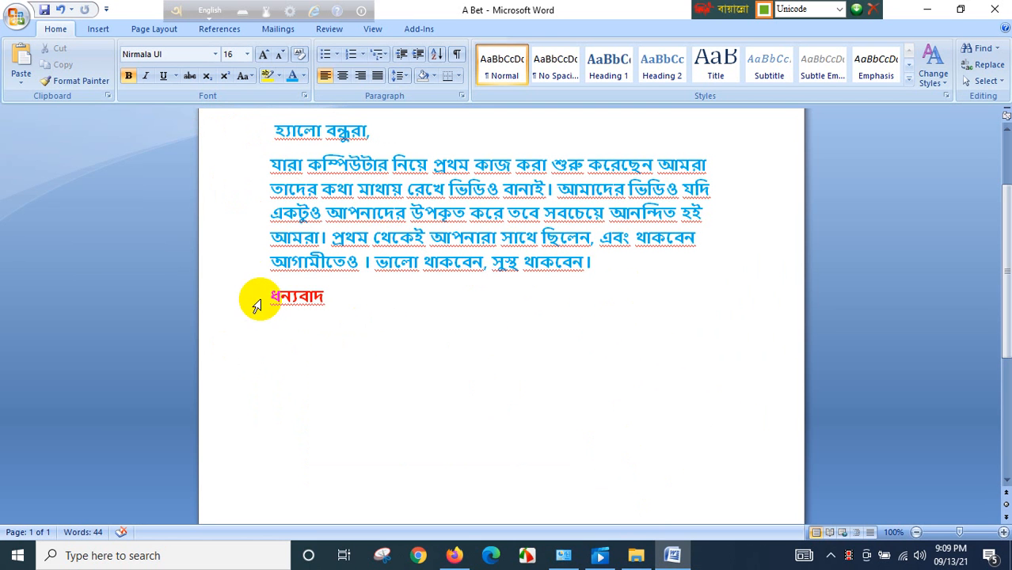
Copy the closing word ধন্যবাদ onto the empty line beneath it, and delete the duplicate
left_click_drag(265, 299, 325, 300)
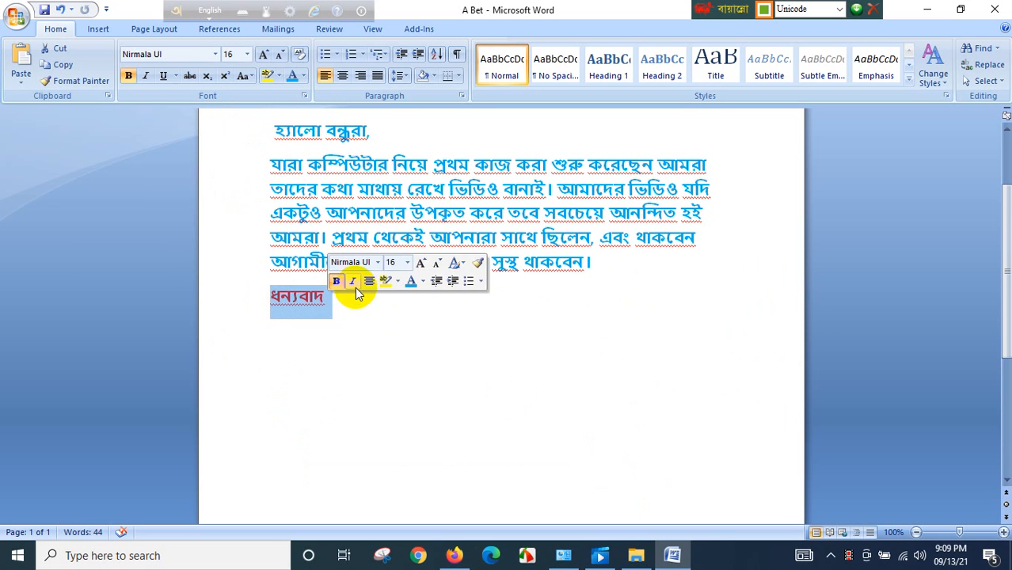
right_click(359, 300)
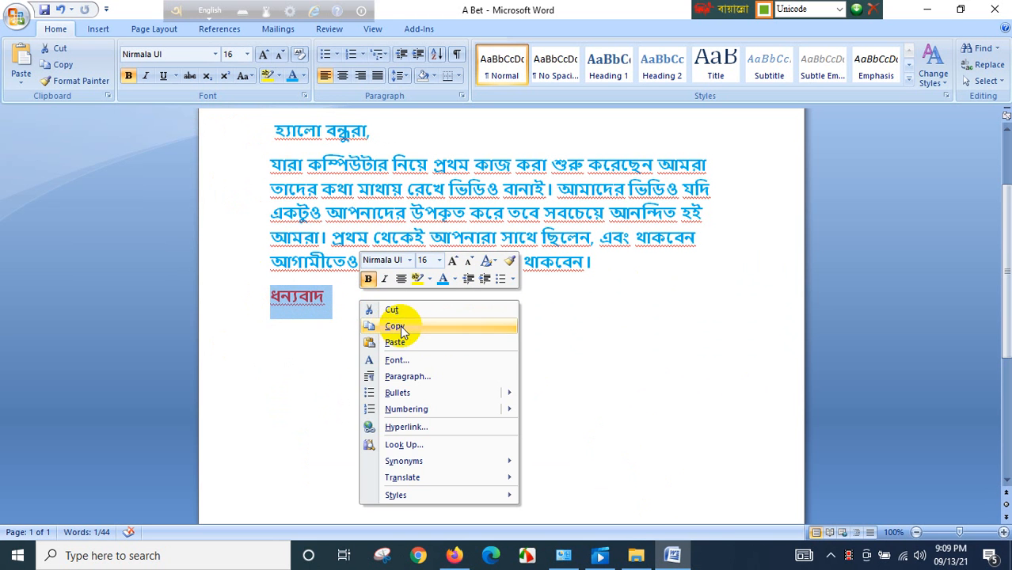
left_click(401, 325)
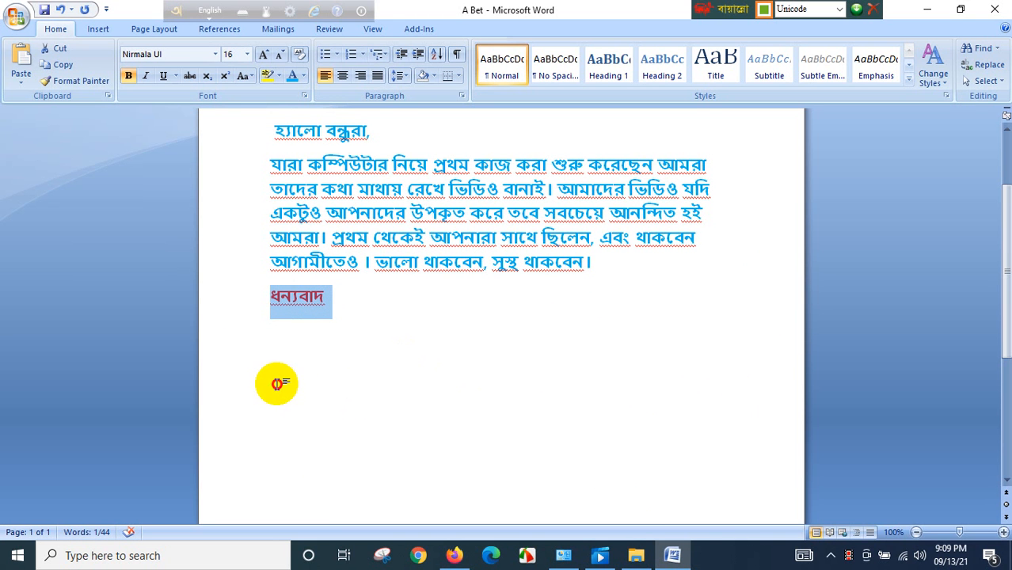
left_click(299, 346)
right_click(299, 346)
left_click(339, 373)
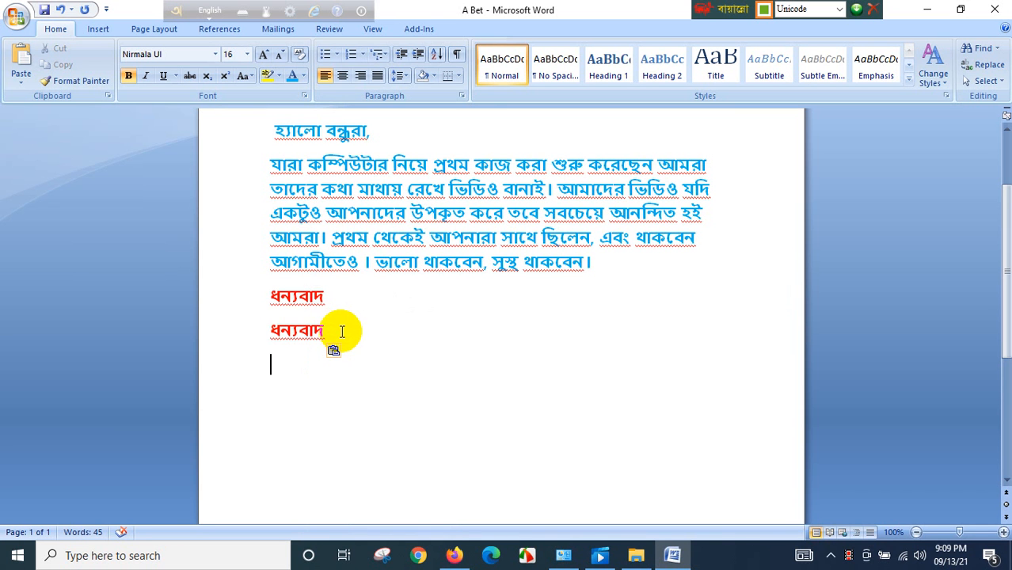
left_click_drag(339, 331, 266, 341)
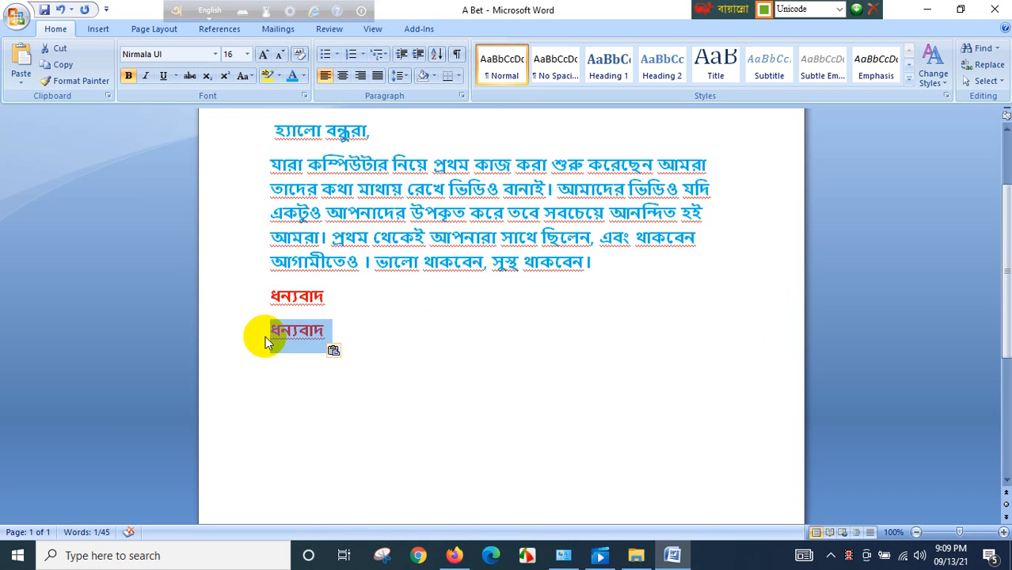
key("Delete")
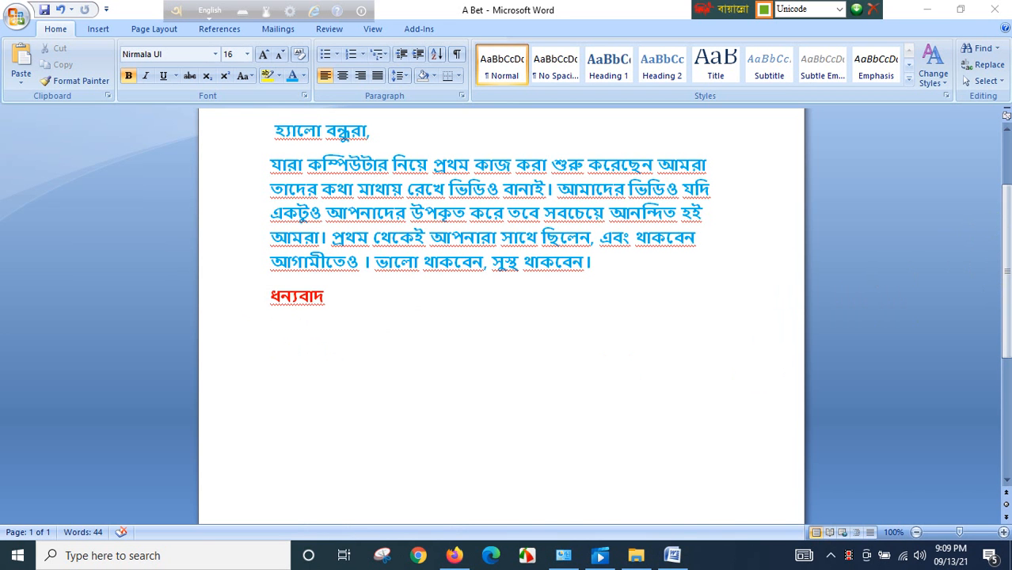
Move the greeting line হ্যালো বন্ধুরা, from above the paragraph to the empty line below ধন্যবাদ using cut and paste
left_click_drag(1006, 249, 1009, 182)
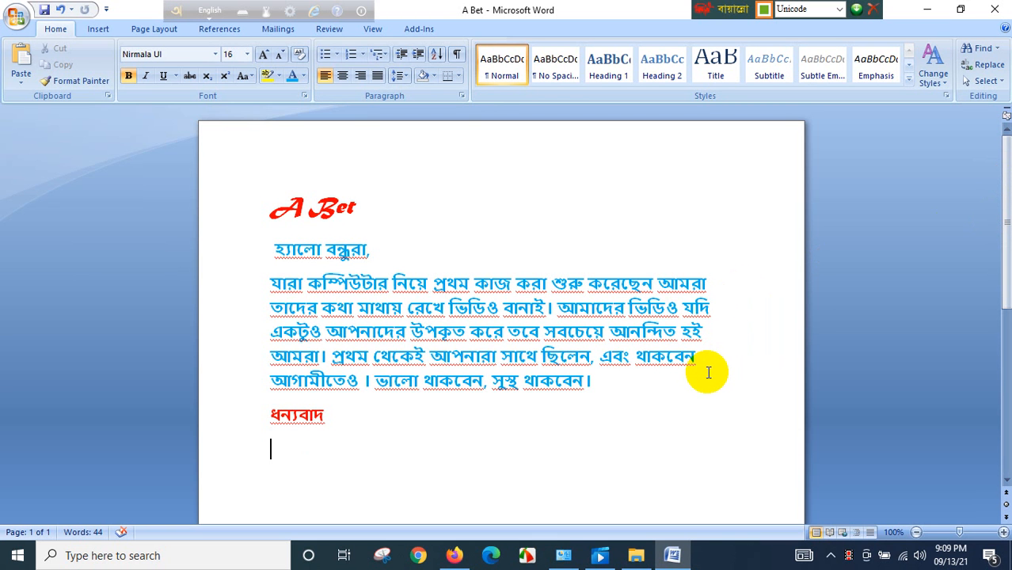
left_click_drag(1000, 195, 1009, 233)
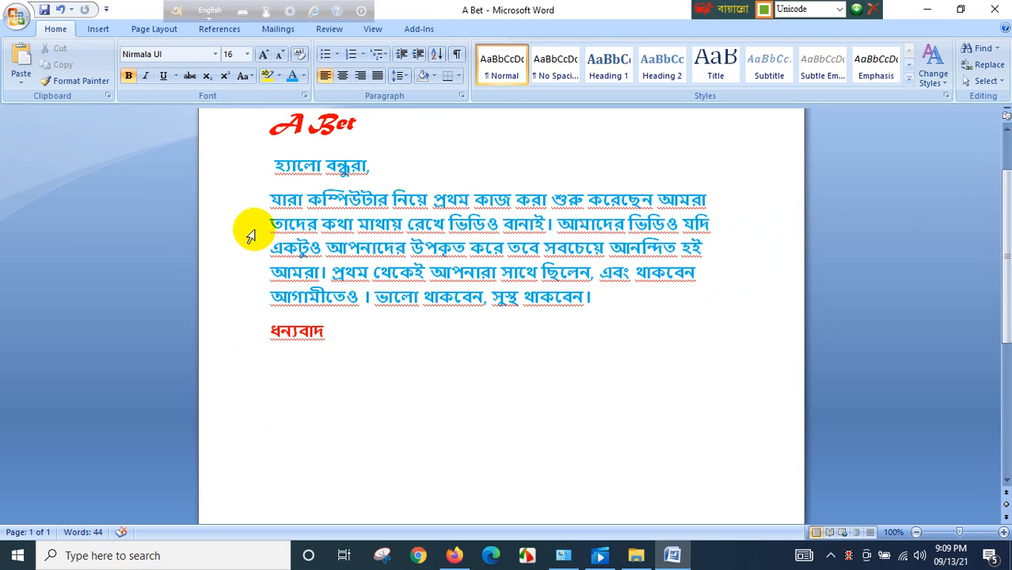
left_click_drag(266, 164, 378, 165)
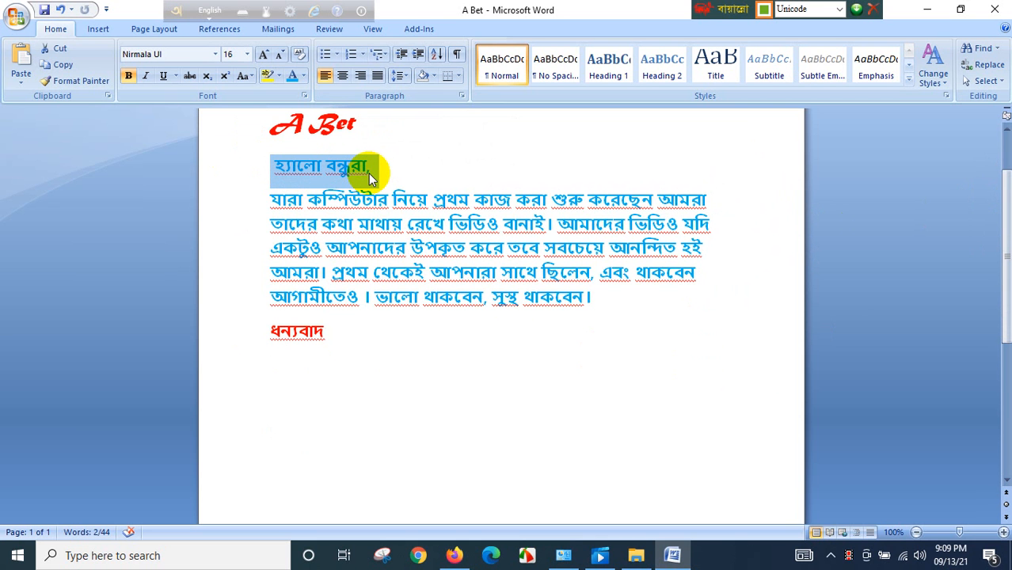
key("Delete")
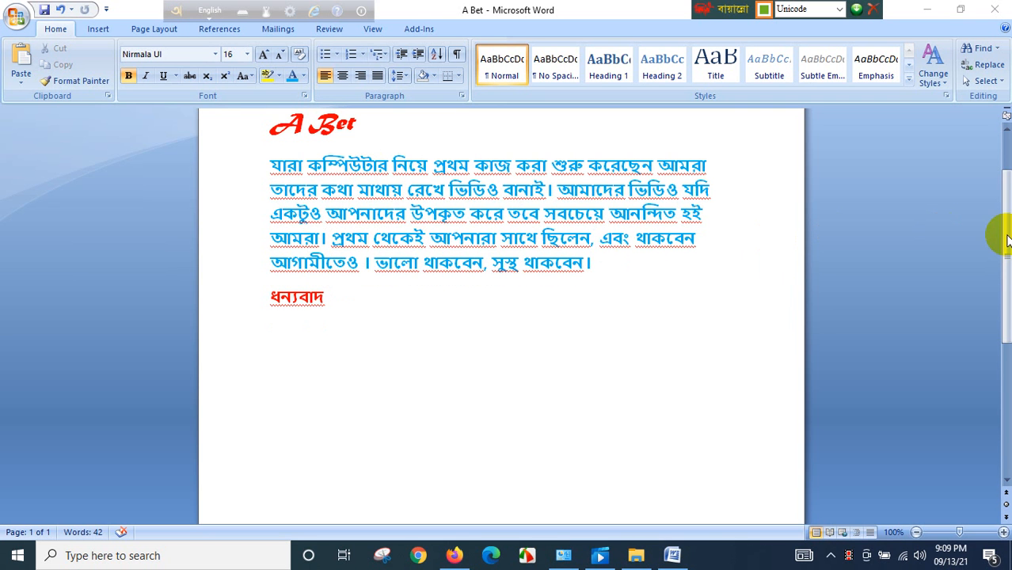
left_click_drag(1006, 235, 1007, 227)
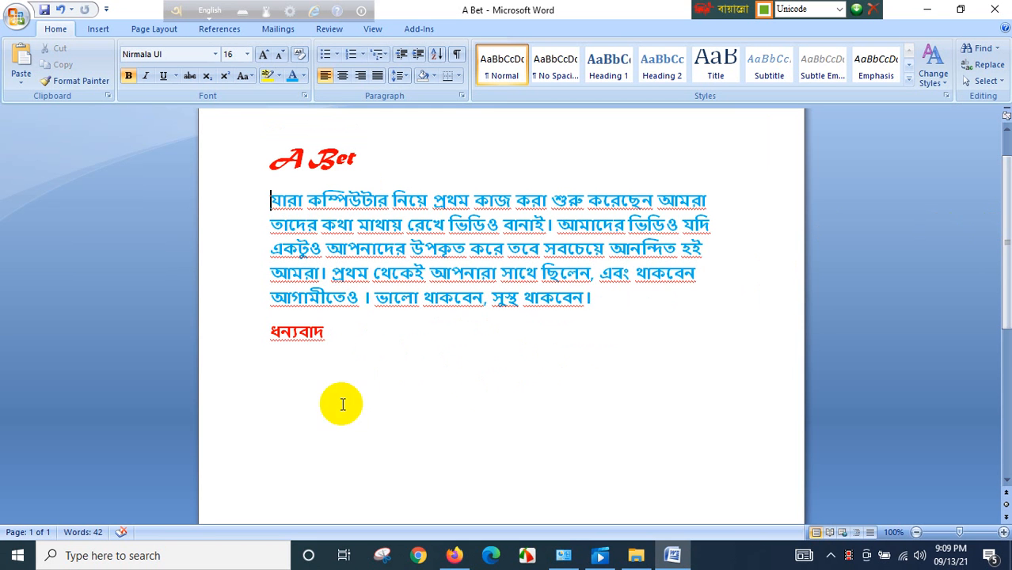
left_click(295, 433)
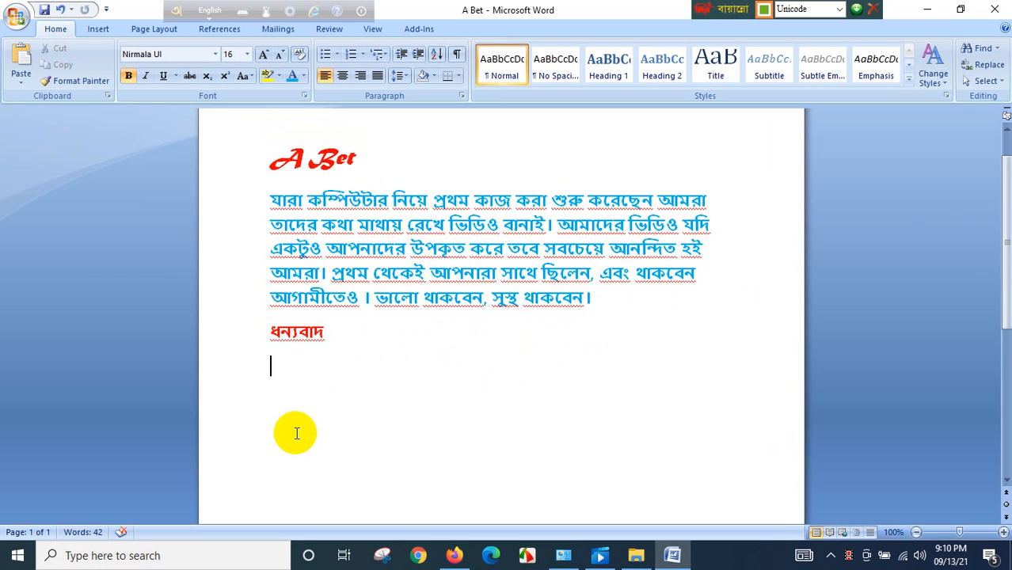
key("ctrl+v")
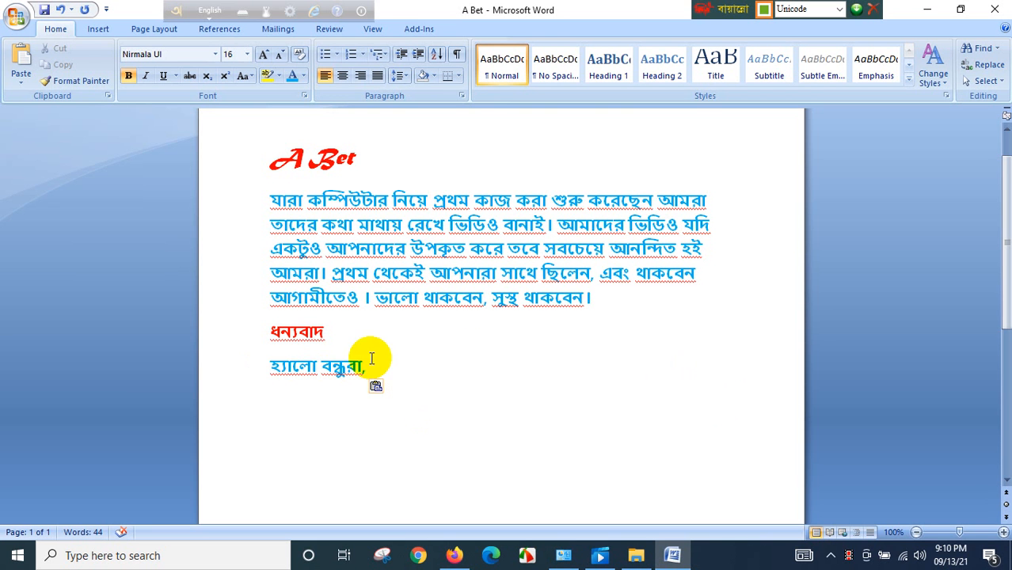
Copy the red word ধন্যবাদ to the empty line below the moved greeting, and remove that copy
left_click_drag(272, 331, 328, 336)
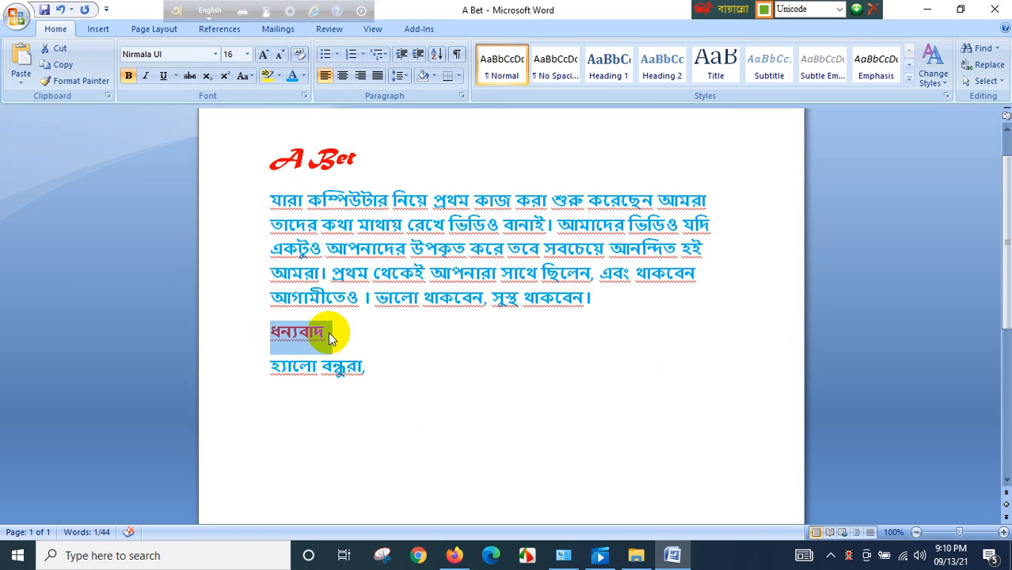
left_click(247, 433)
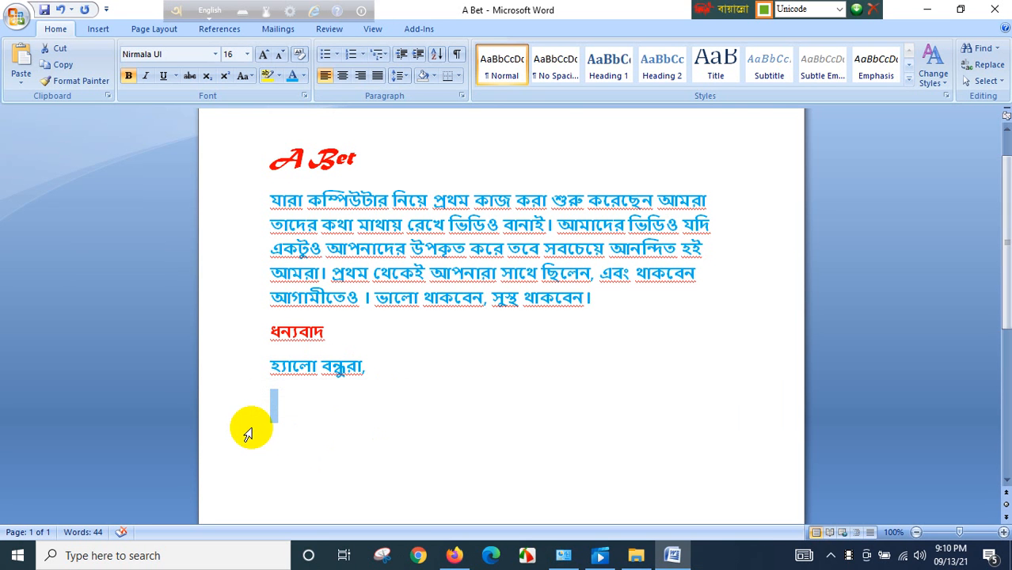
left_click(286, 412)
key("ctrl+v")
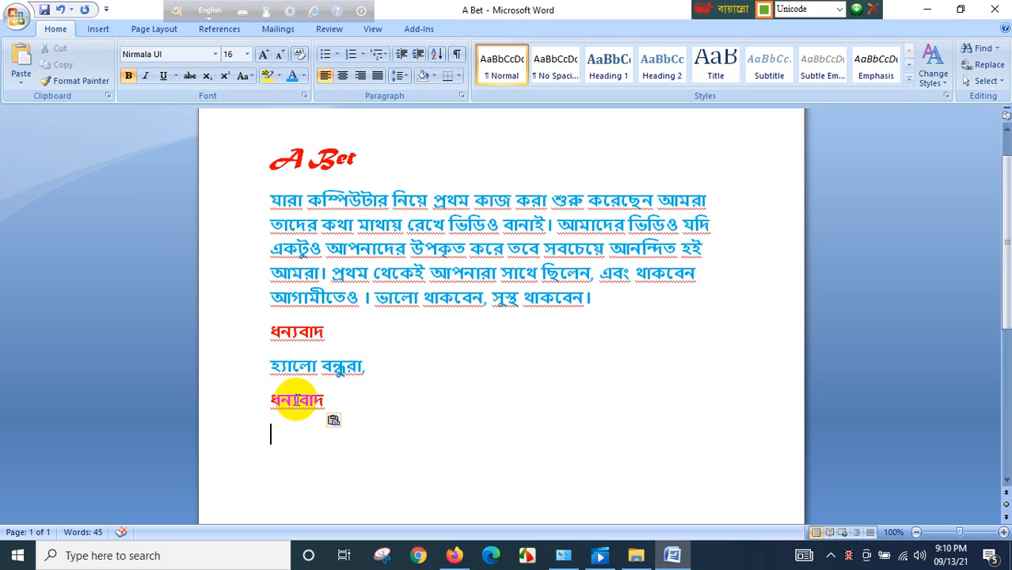
left_click_drag(344, 401, 271, 406)
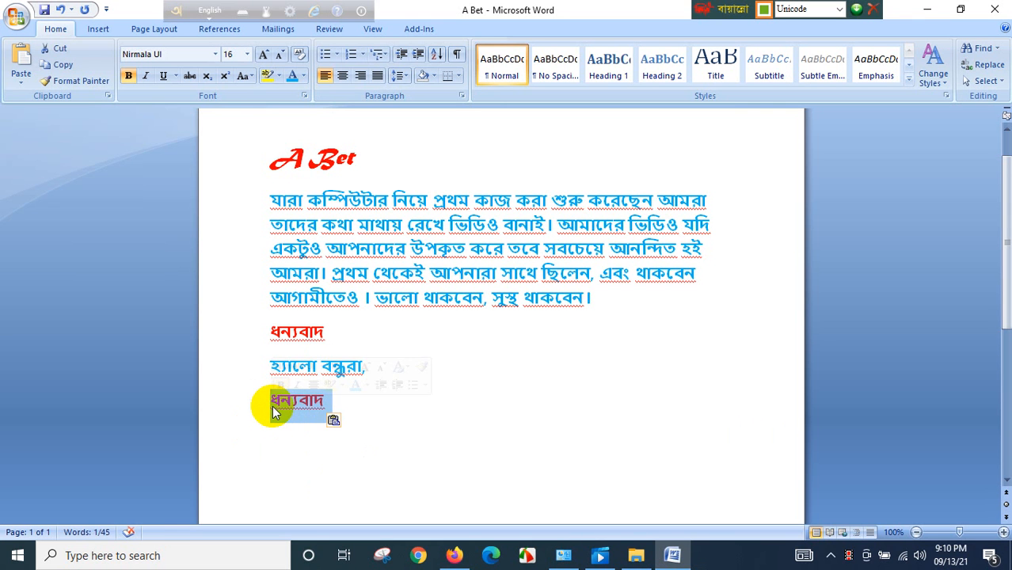
key("Delete")
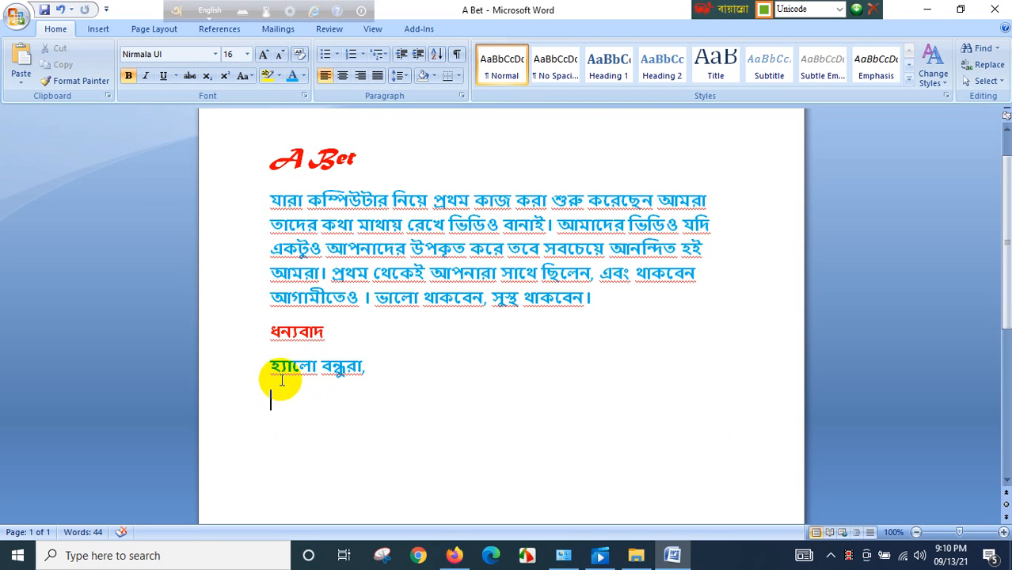
Cut the greeting line below ধন্যবাদ and paste it back in the same place
left_click_drag(271, 373, 366, 374)
key("ctrl+c")
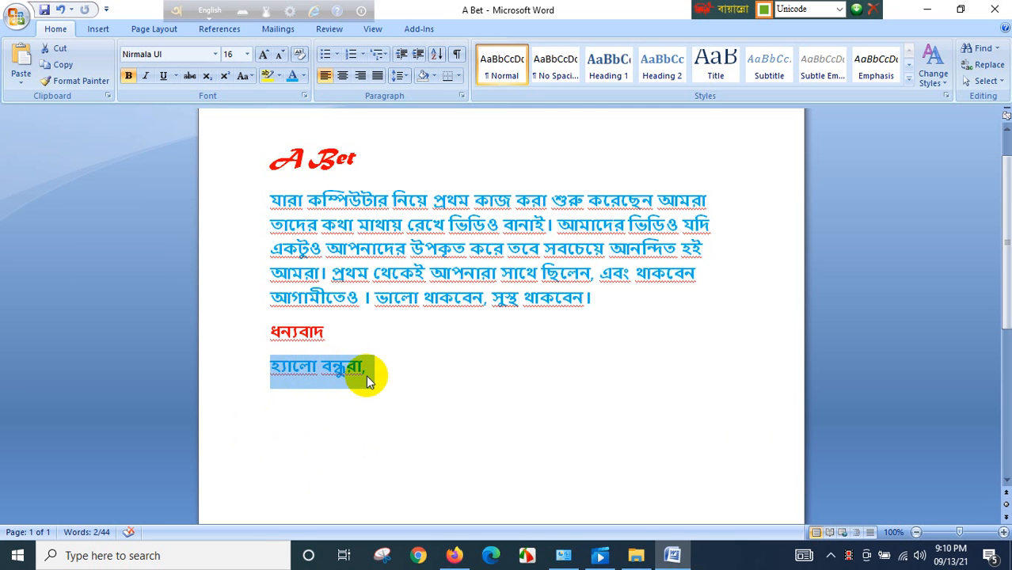
key("Delete")
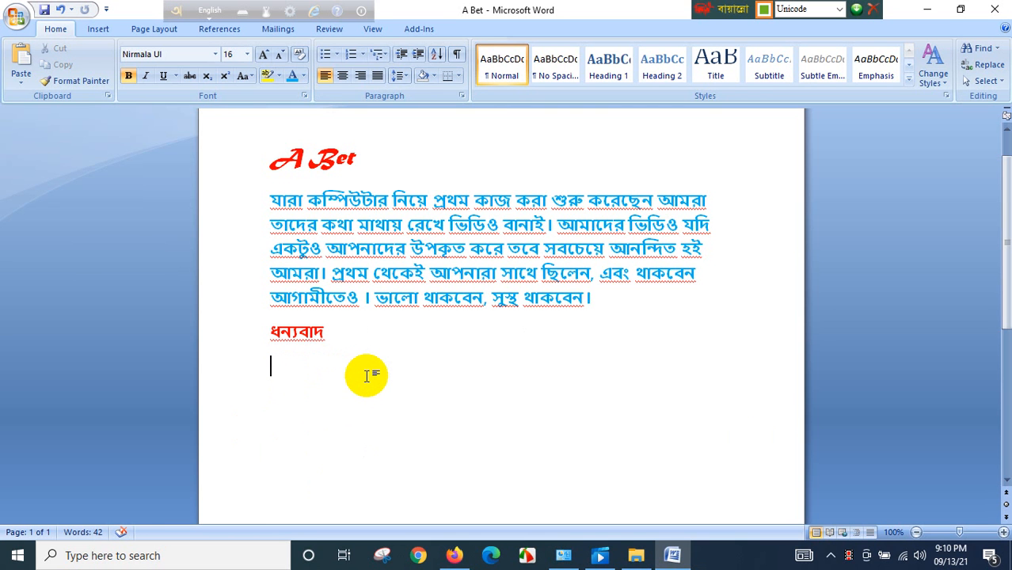
key("ctrl+v")
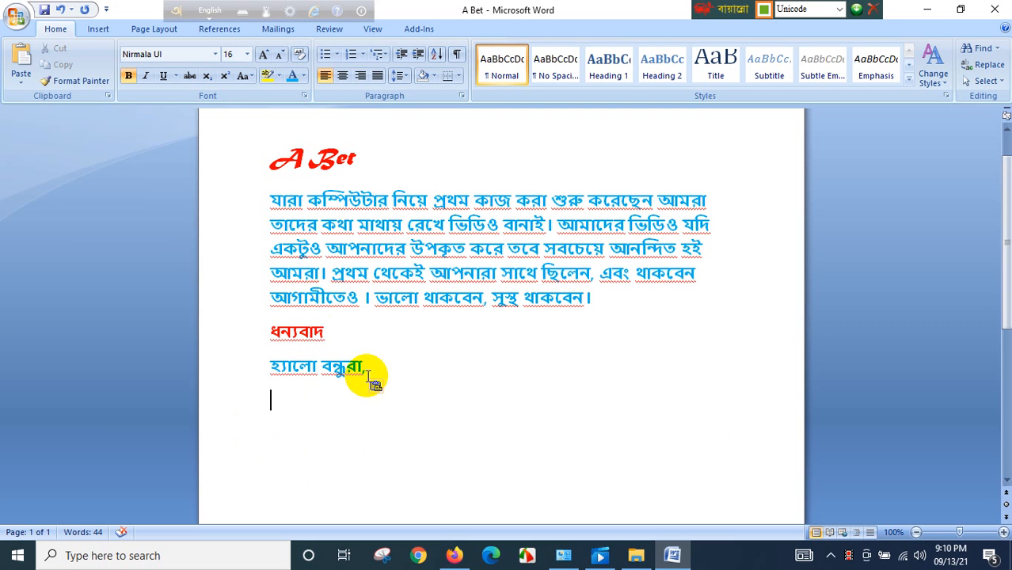